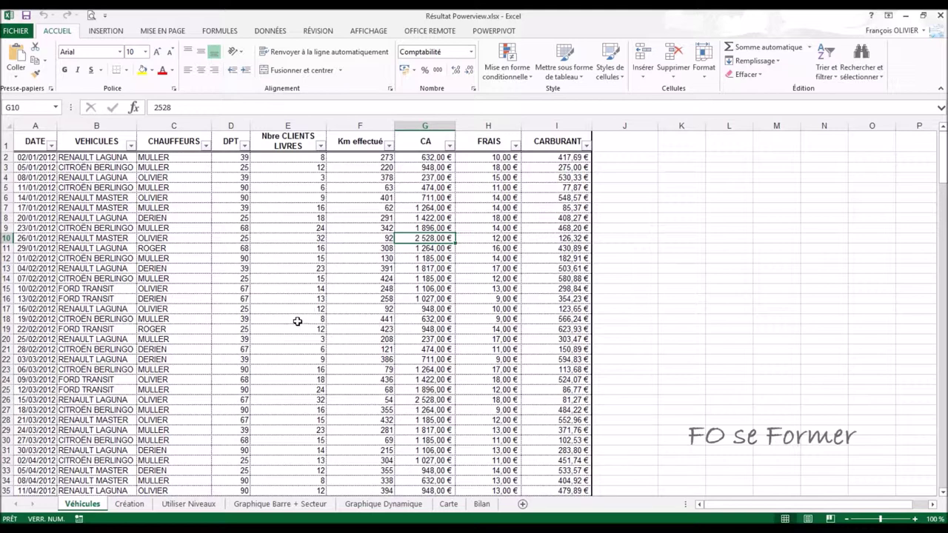
Step: Review the nine Véhicules column headings, DATE through CARBURANT, then open the Création report sheet
click(33, 140)
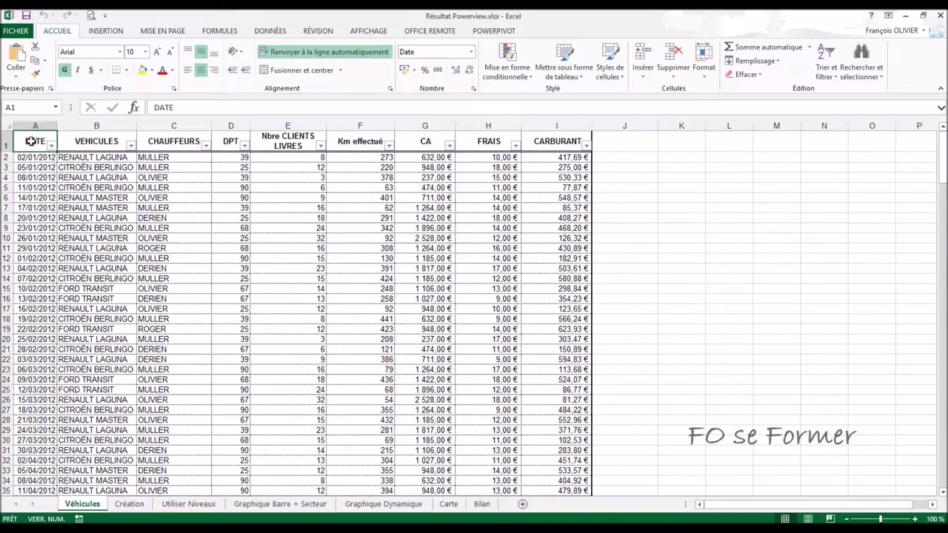
click(97, 145)
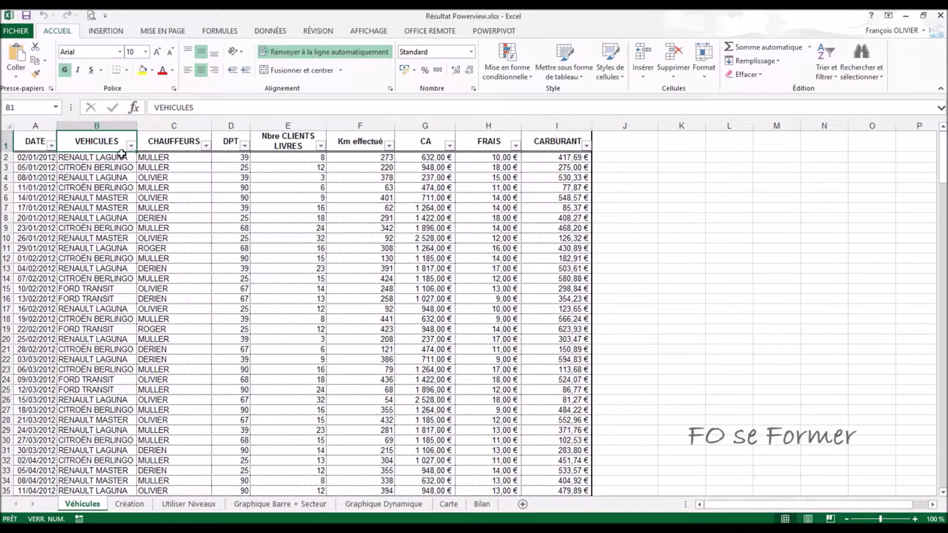
click(180, 149)
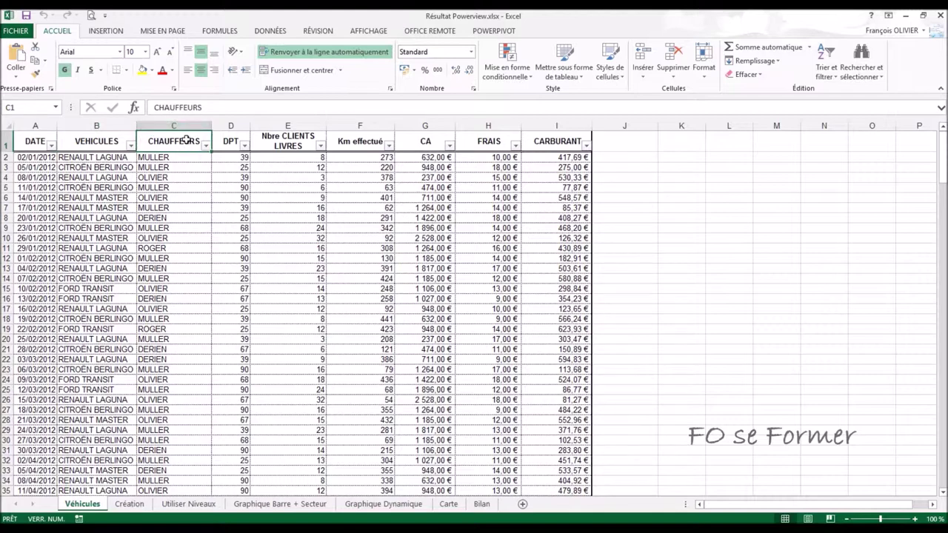
click(232, 145)
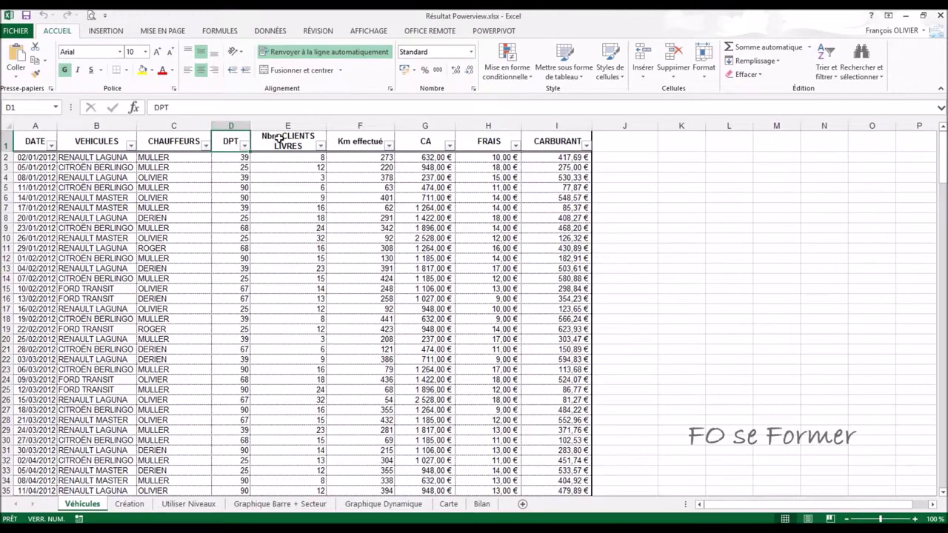
click(276, 141)
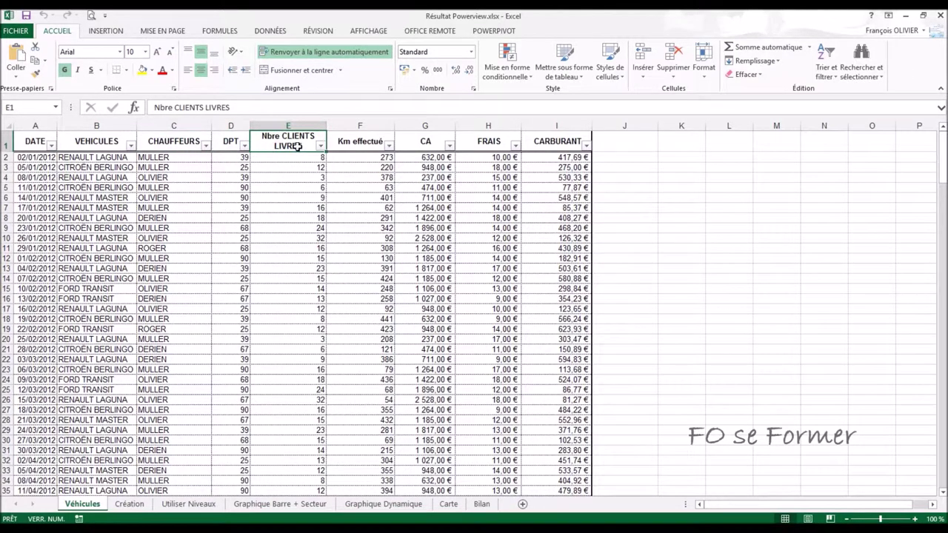
click(360, 142)
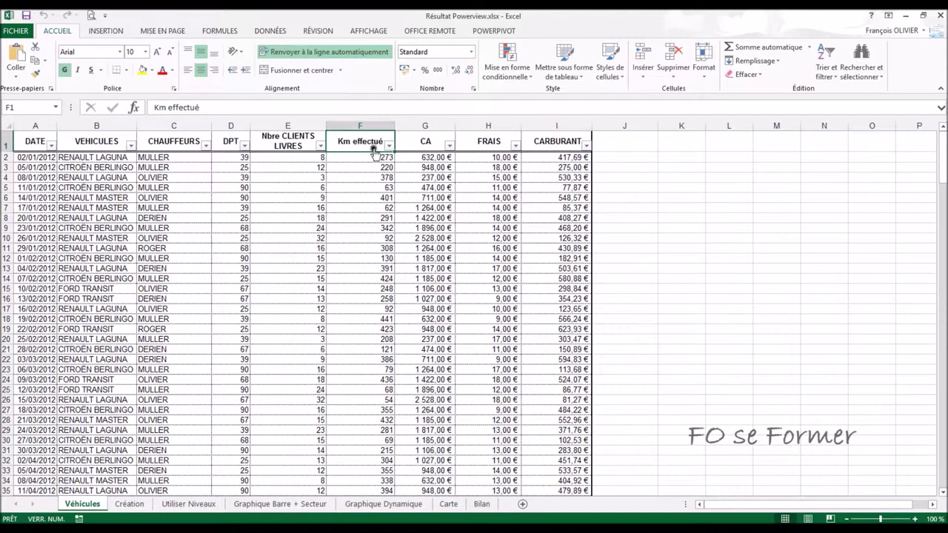
click(425, 143)
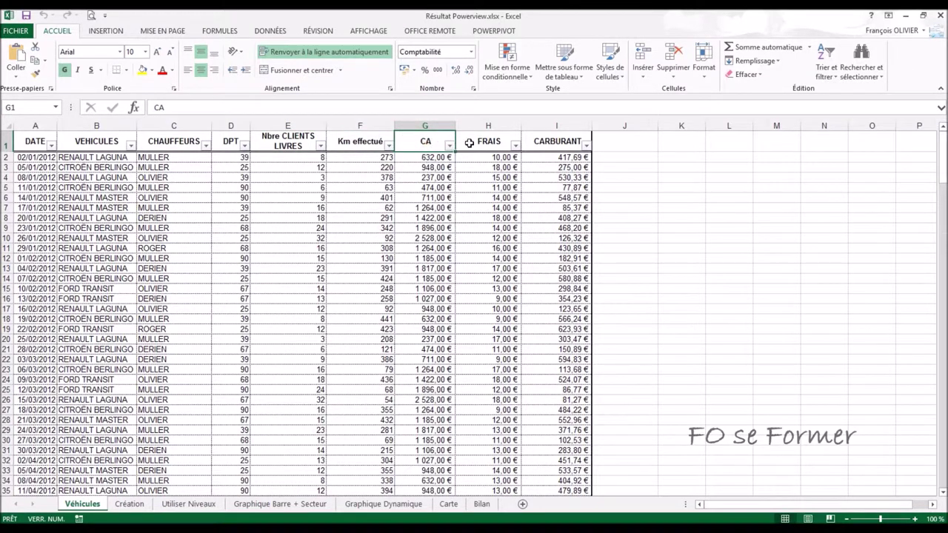
click(469, 143)
click(546, 142)
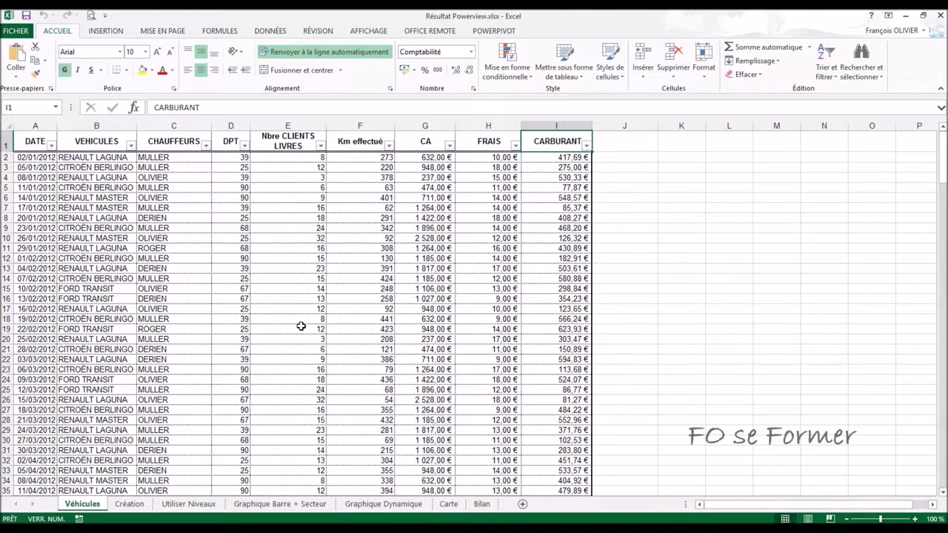
click(129, 503)
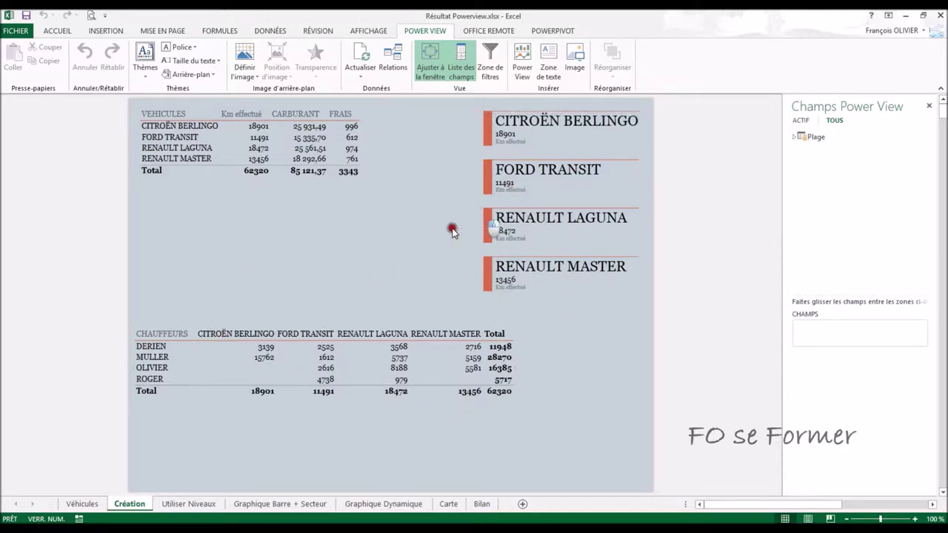
Step: View the Utiliser Niveaux, Graphique Barre + Secteur, Graphique Dynamique, Carte and Bilan sheets in turn
click(200, 503)
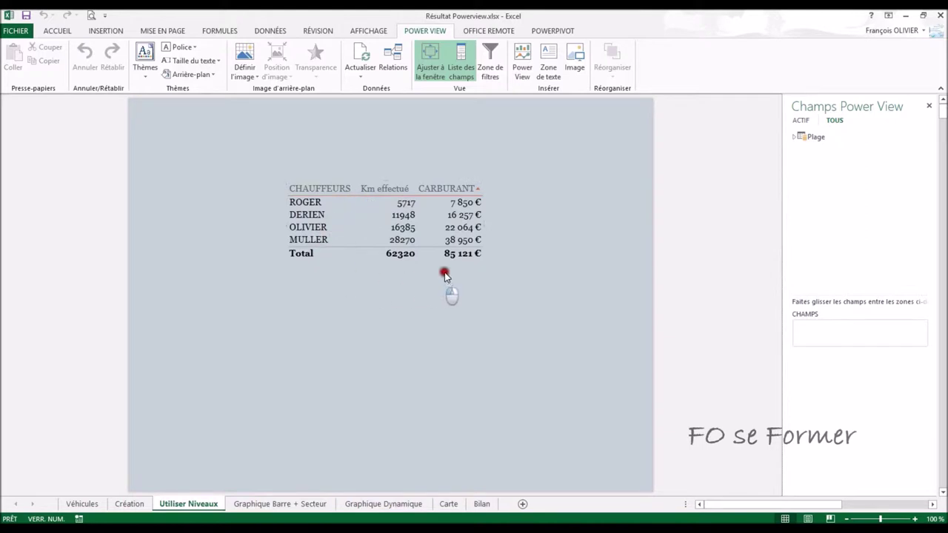
click(296, 510)
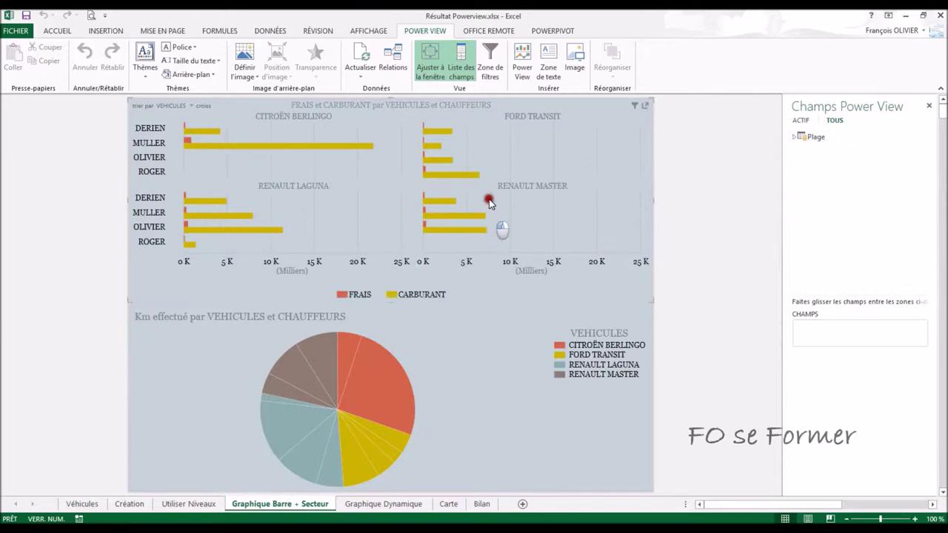
mouse_move(240, 317)
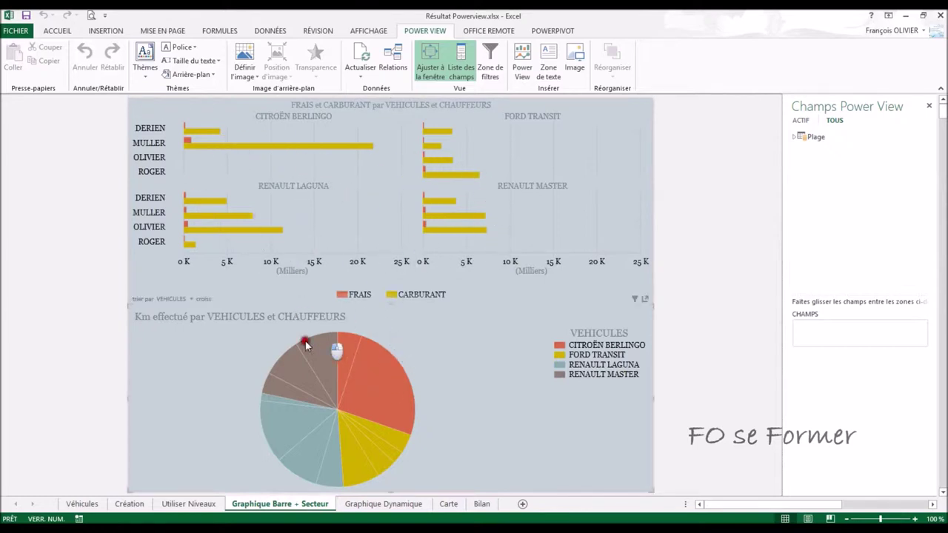
click(379, 503)
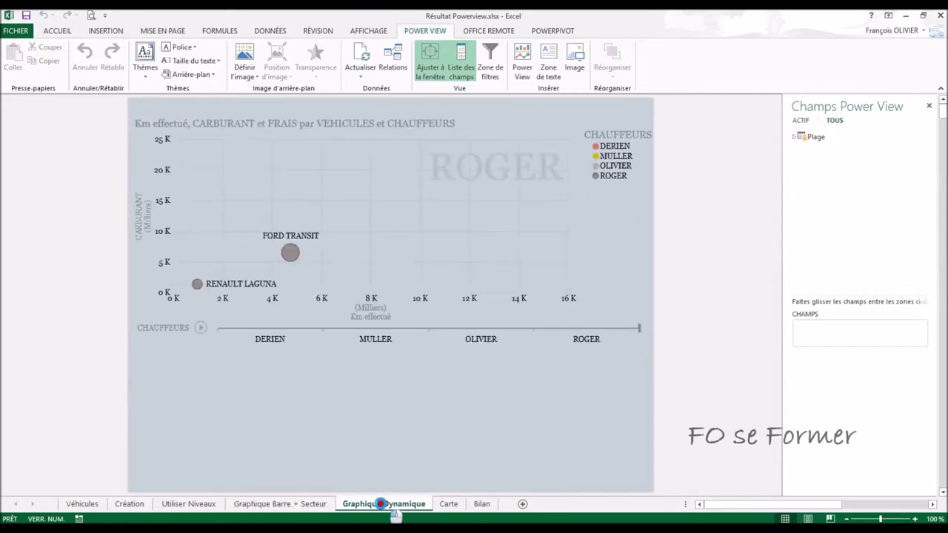
mouse_move(459, 296)
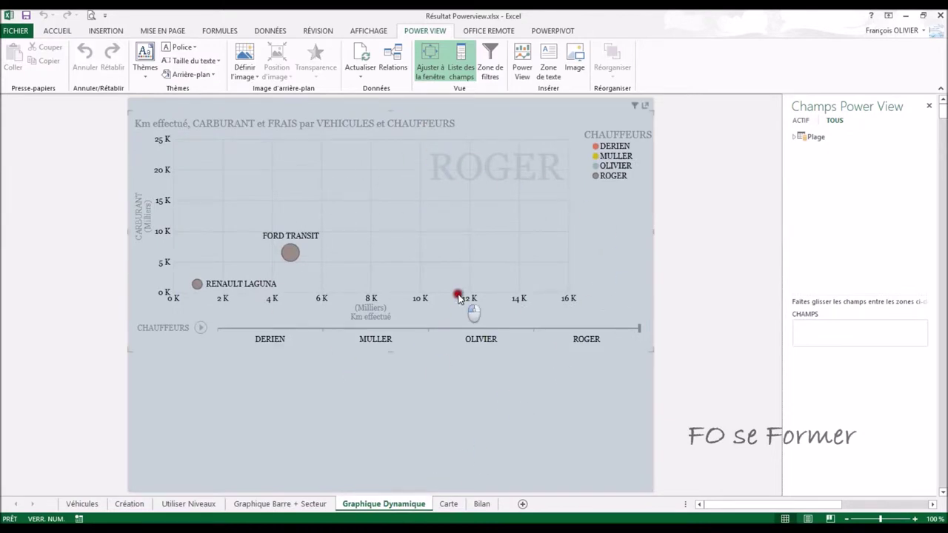
click(449, 503)
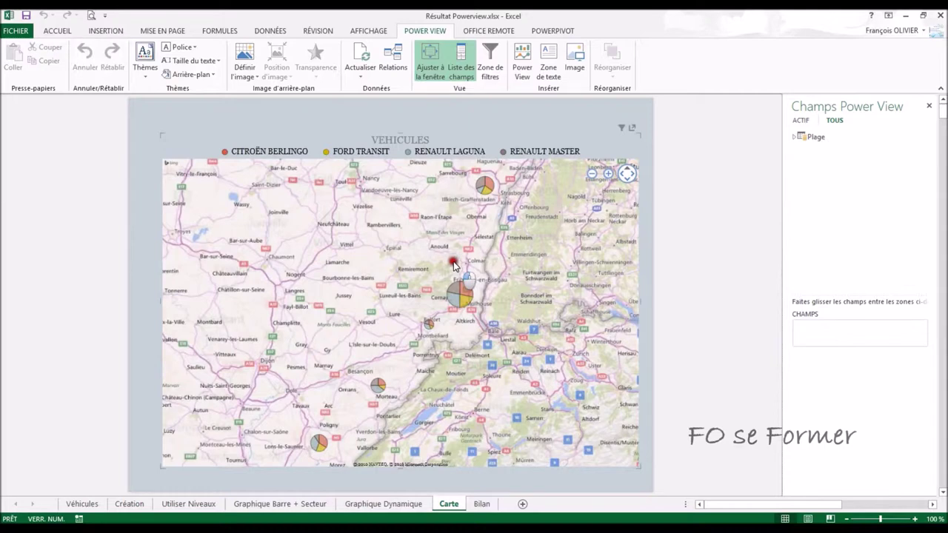
click(478, 504)
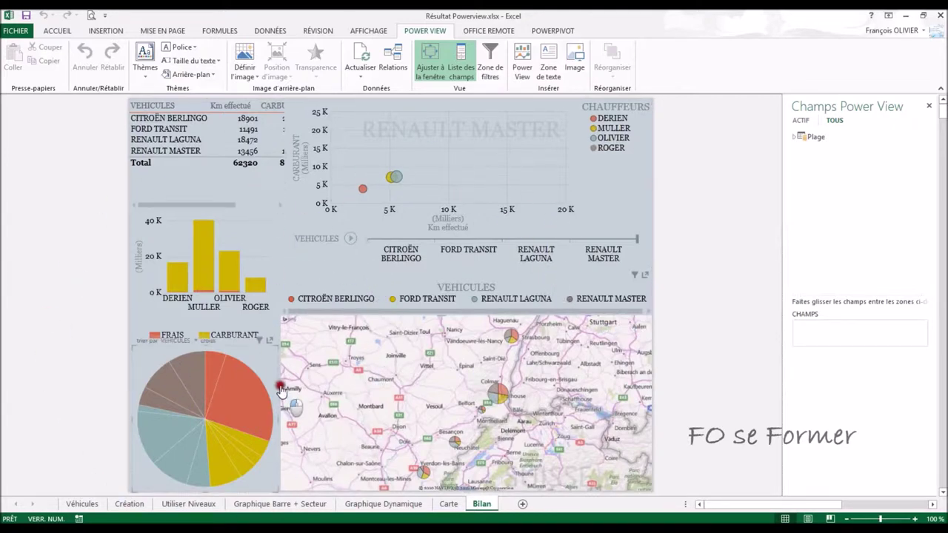
mouse_move(457, 373)
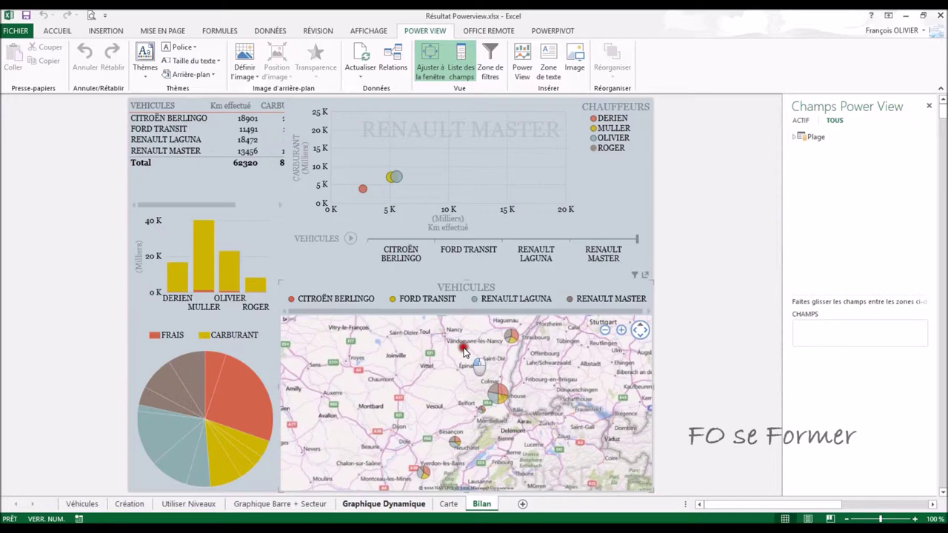
mouse_move(467, 403)
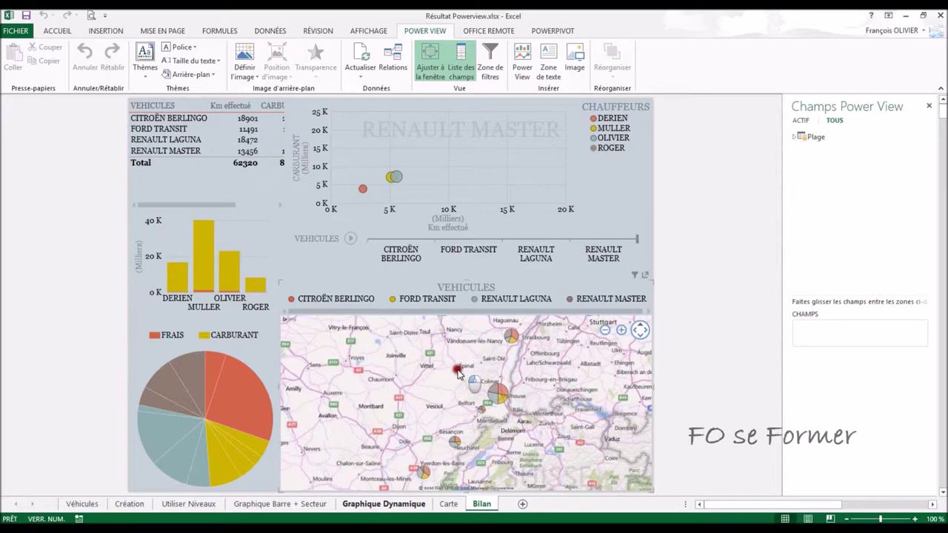
Step: Revisit the Carte sheet, then pop the Bilan map out to fill the canvas and back
click(450, 503)
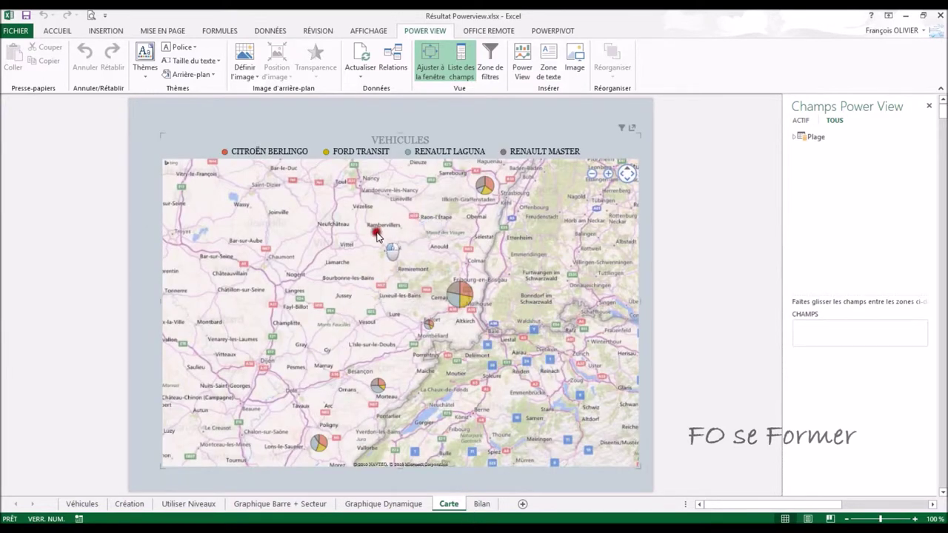
click(481, 504)
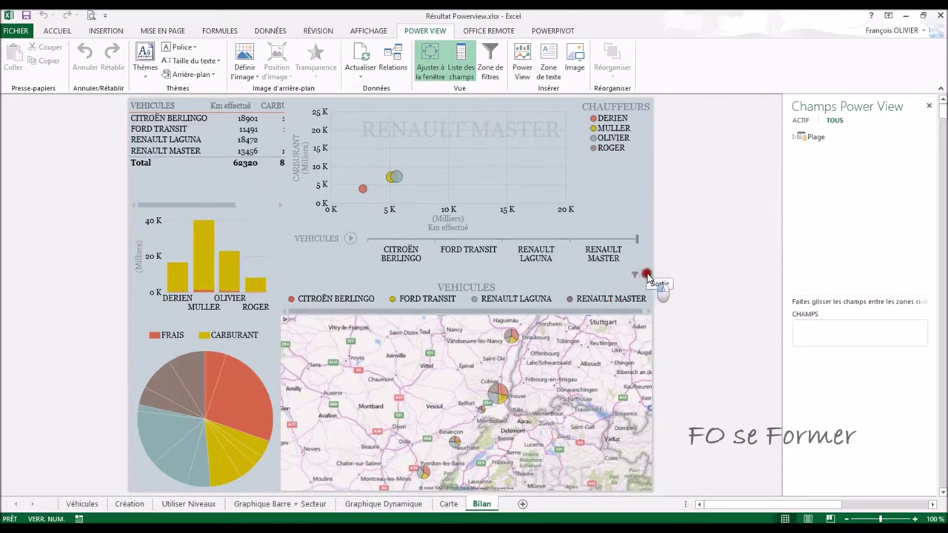
click(643, 275)
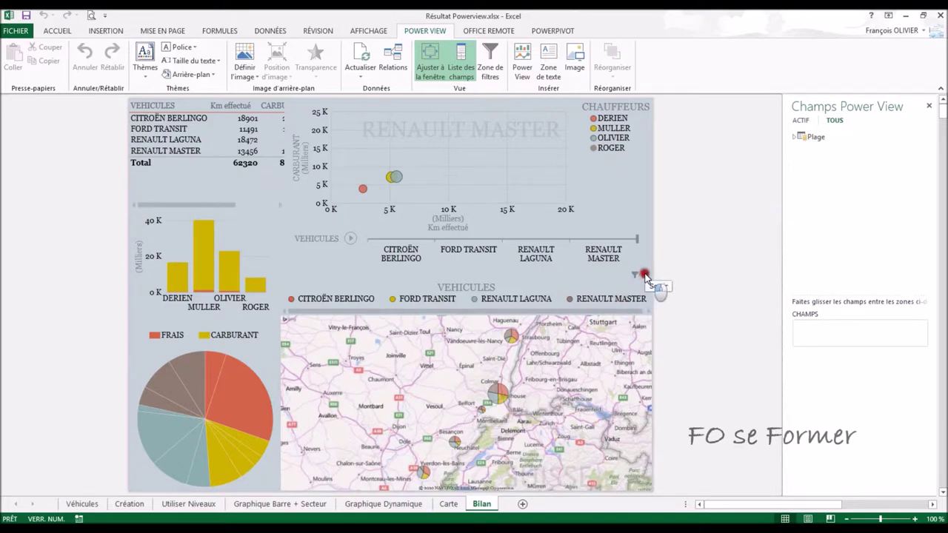
click(644, 276)
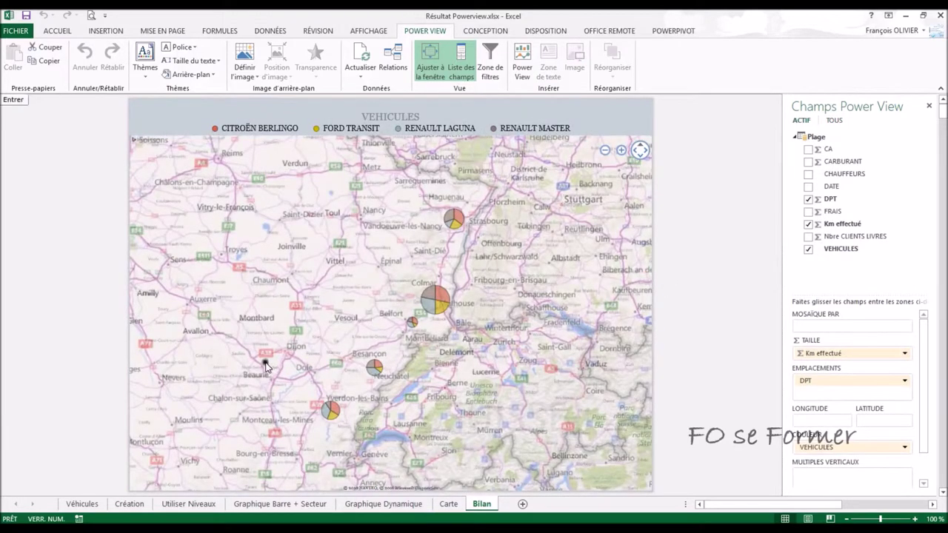
mouse_move(390, 311)
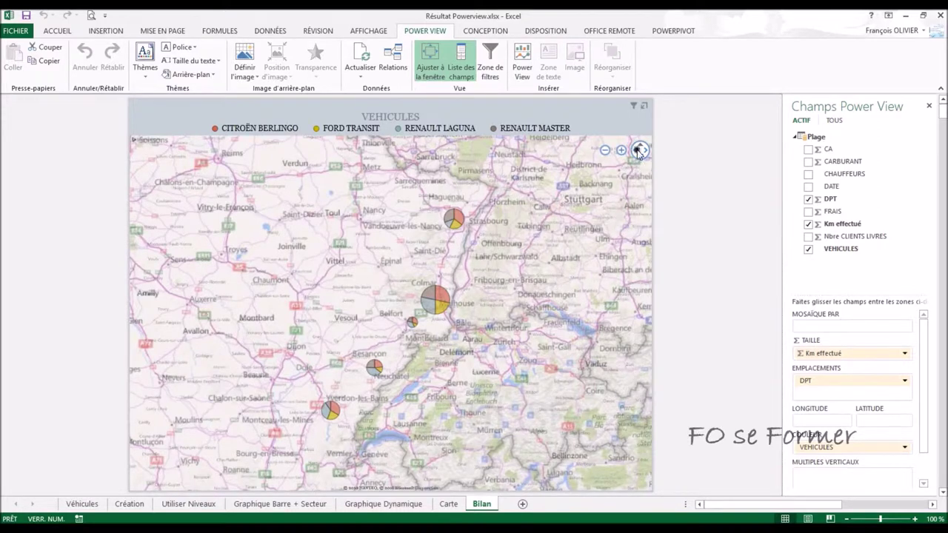
click(646, 106)
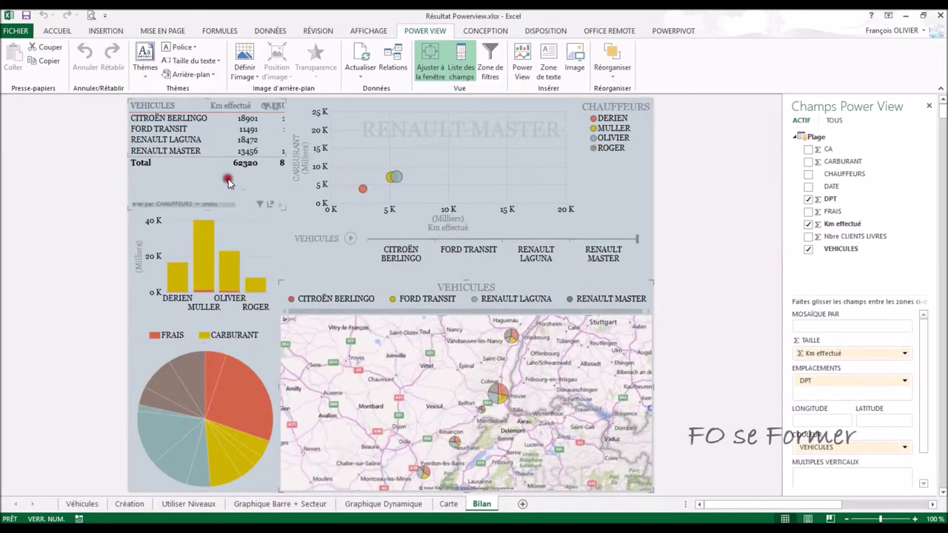
Step: Pop the vehicle totals table out to fill the canvas, then back into its tile
click(250, 153)
click(276, 108)
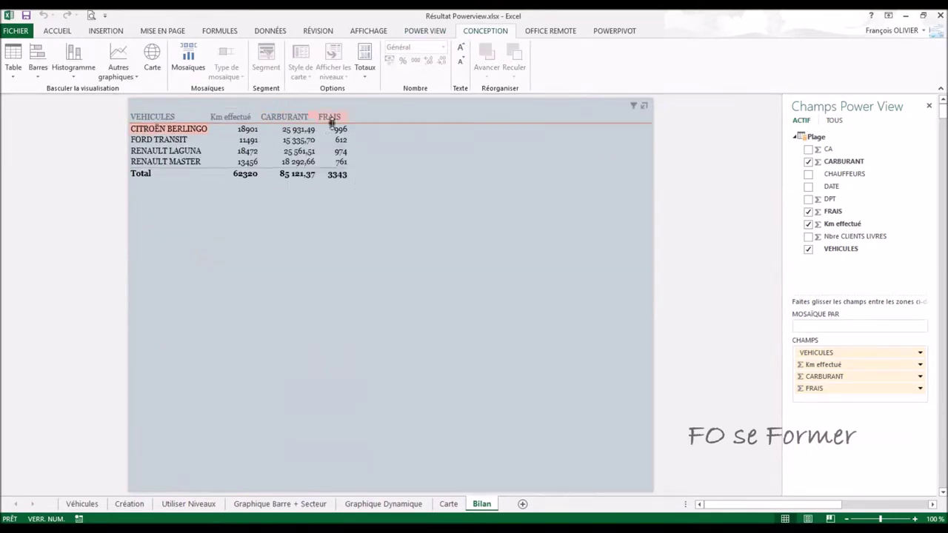
click(643, 108)
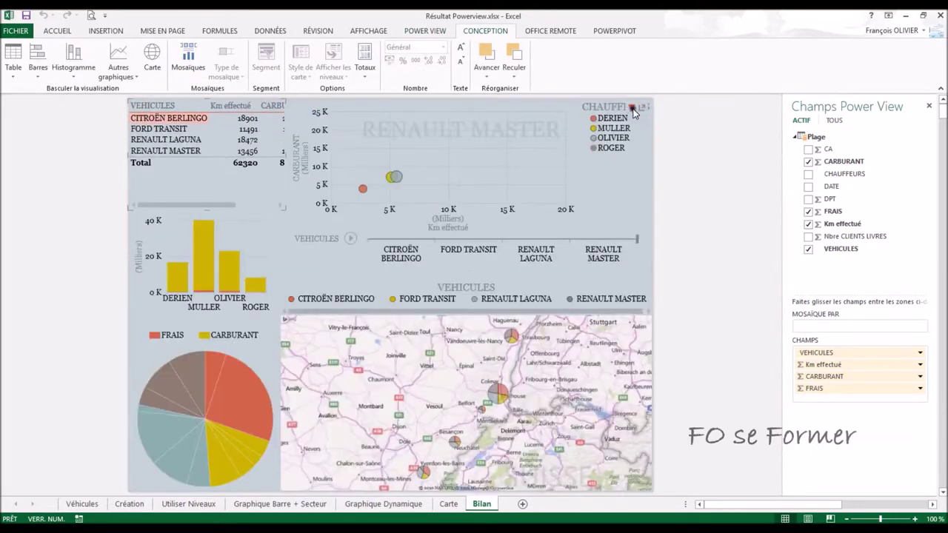
Step: Pop the bubble chart out and back, then cross-filter the dashboard to driver MULLER
click(638, 123)
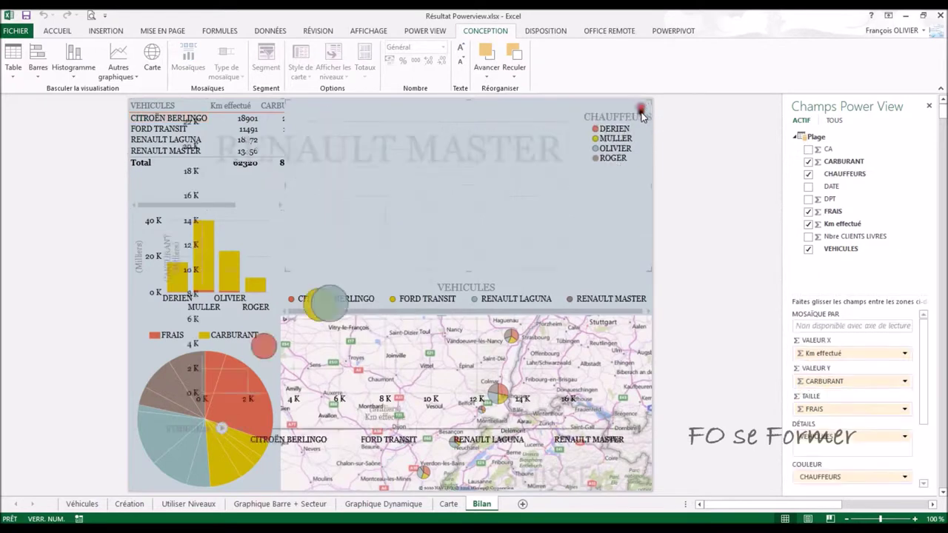
click(644, 107)
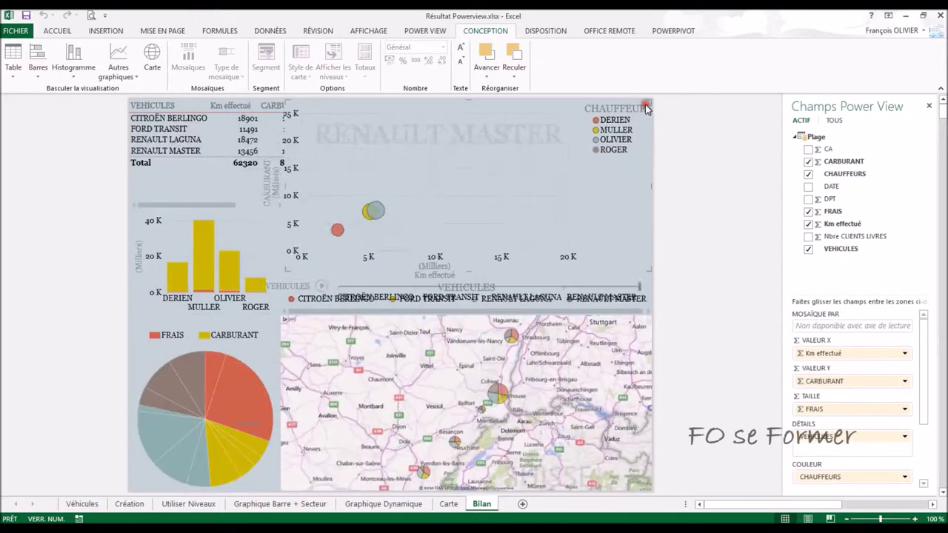
click(643, 106)
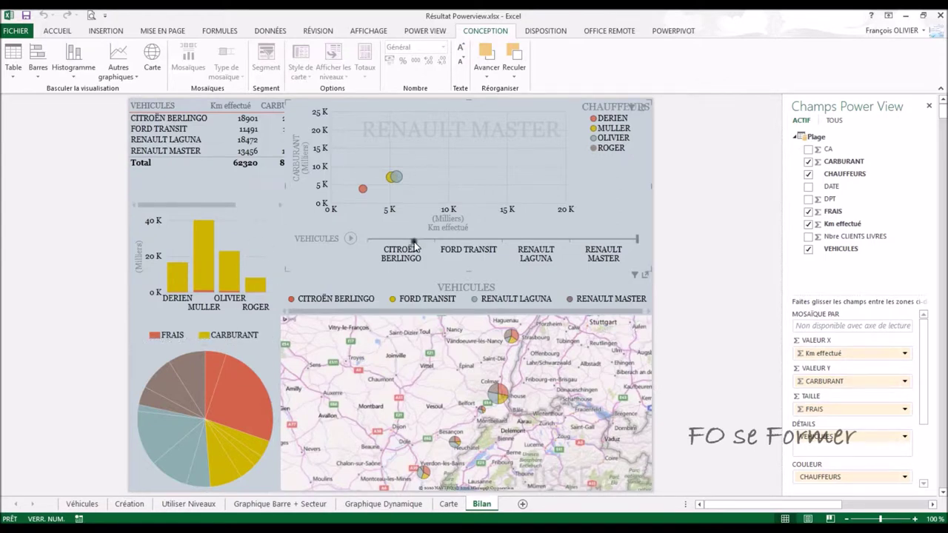
mouse_move(204, 255)
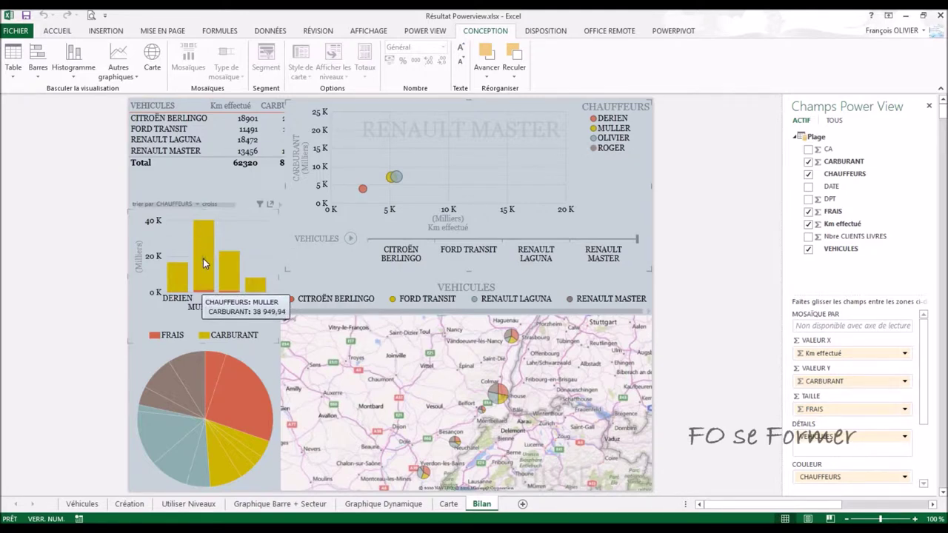
click(203, 258)
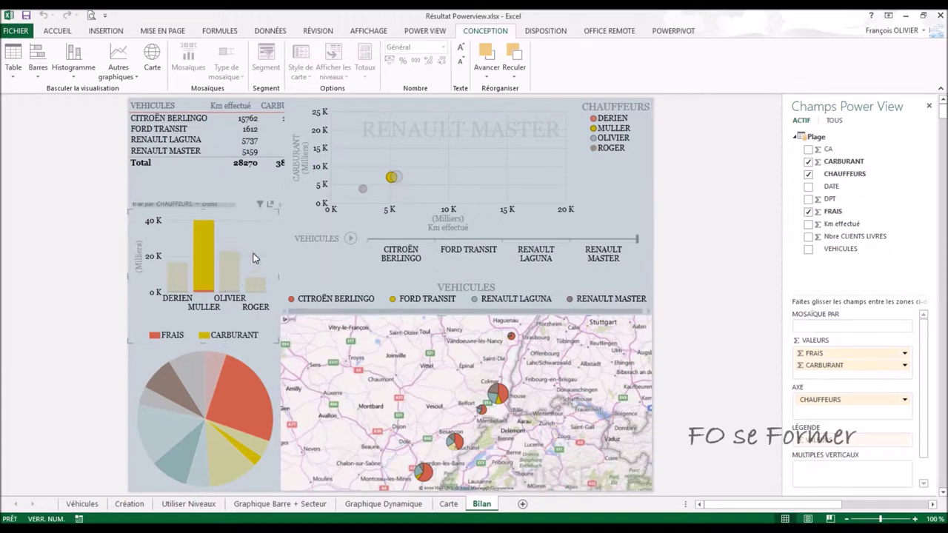
Step: Clear the MULLER filter, filter to OLIVIER's RENAULT LAGUNA pie slice, then clear it
click(230, 220)
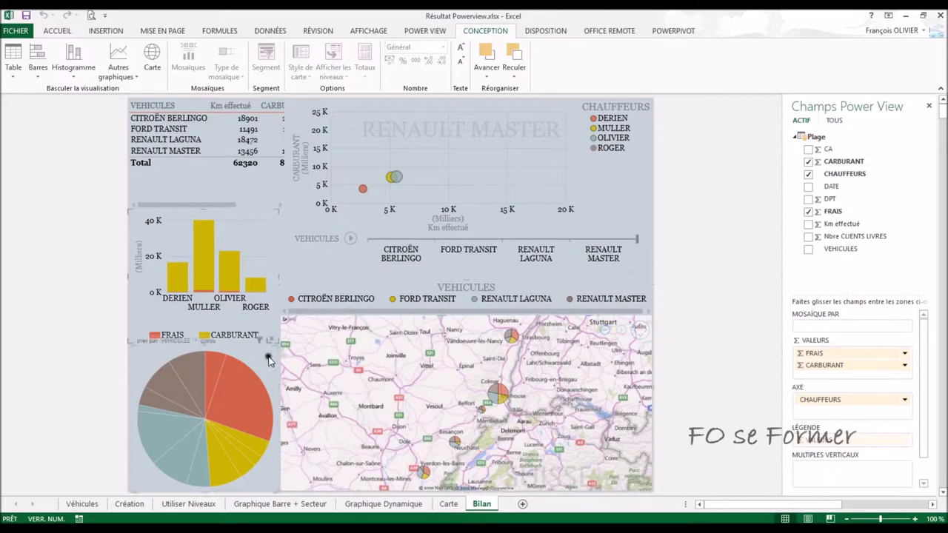
mouse_move(164, 436)
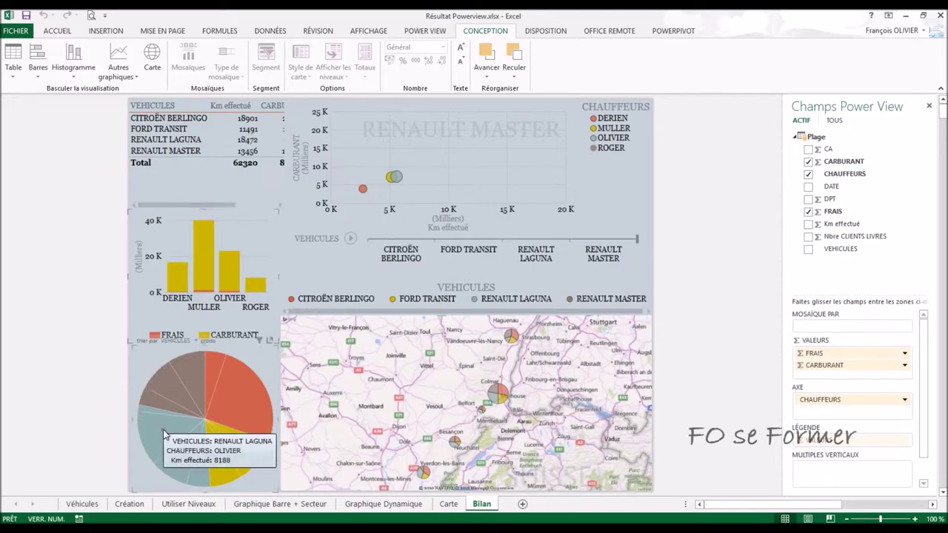
click(164, 433)
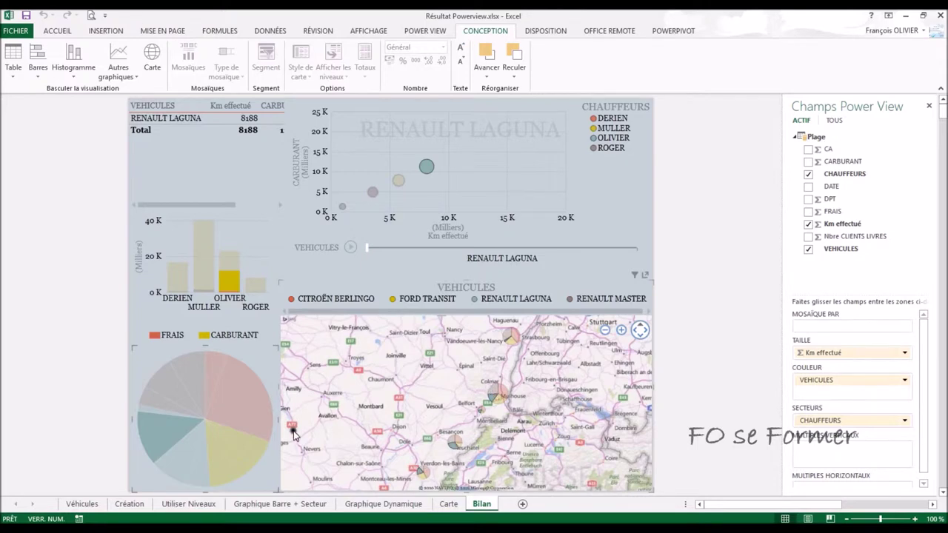
click(142, 360)
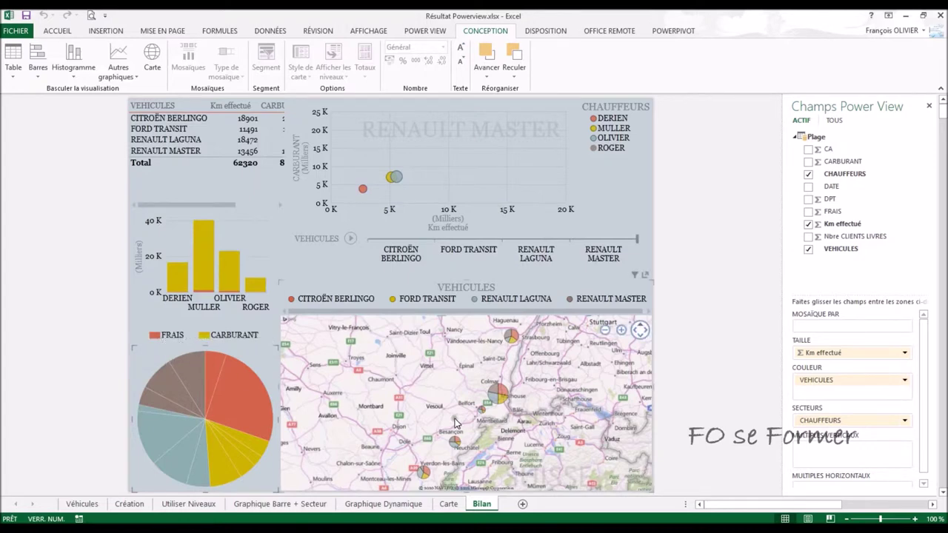
mouse_move(496, 396)
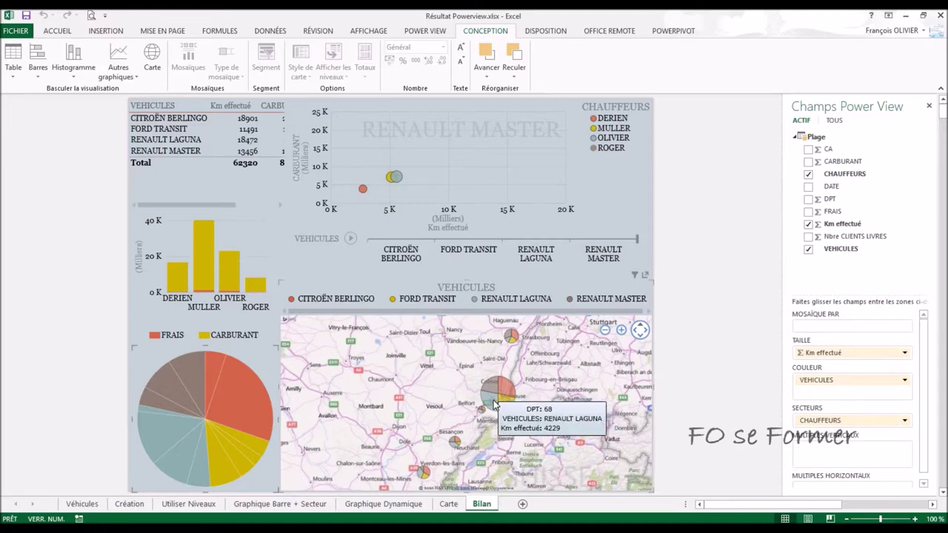
mouse_move(466, 404)
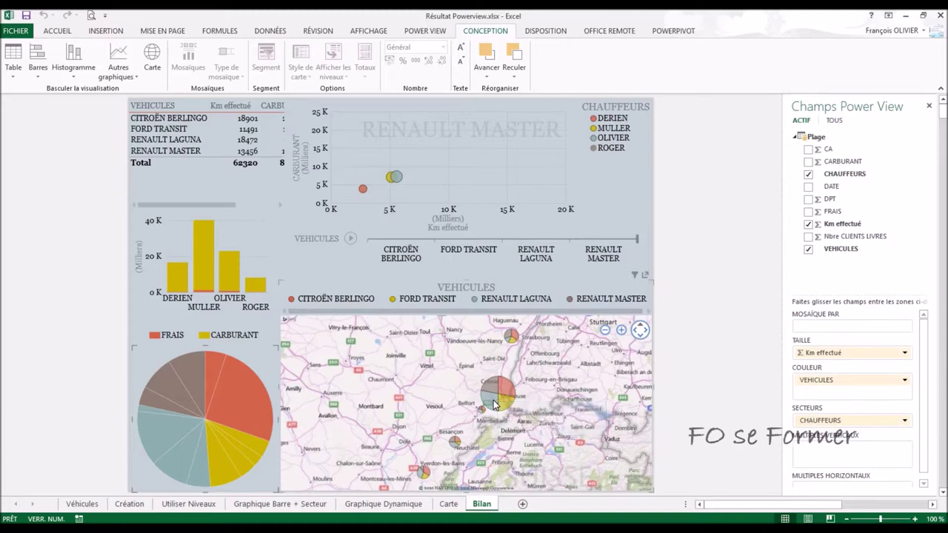
Step: Filter to RENAULT LAGUNA via a map pie segment, then clear it to show all 62320 Km
click(490, 404)
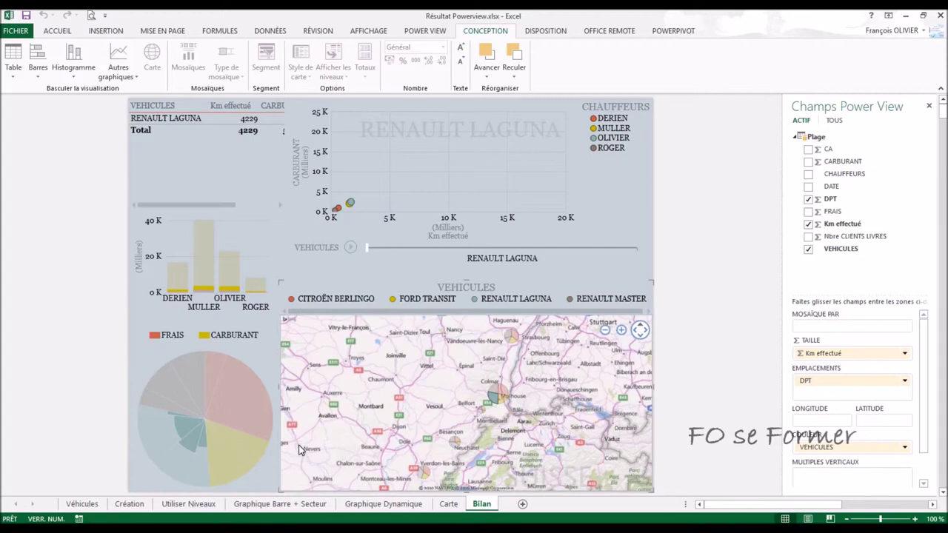
click(456, 391)
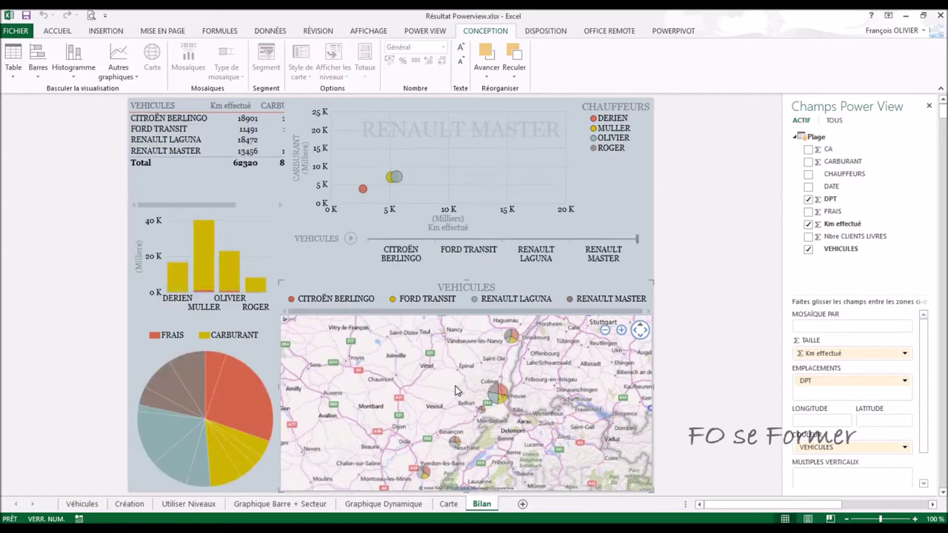